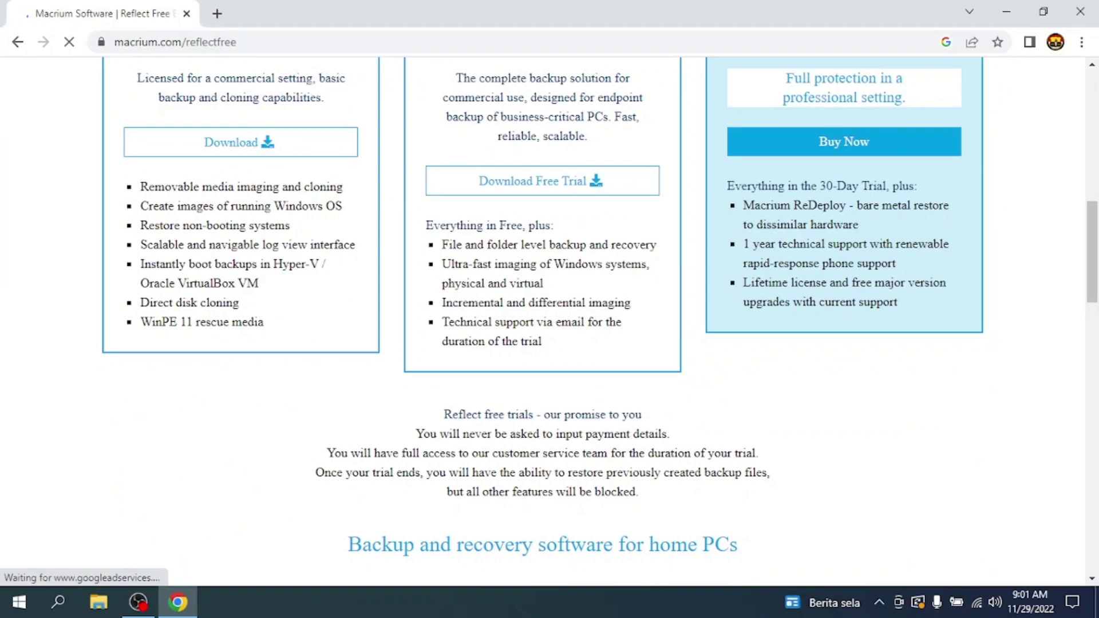
Step: Start the Reflect 8 Free download and choose 'I need a personal free license'
scroll(549, 309, "up", 5)
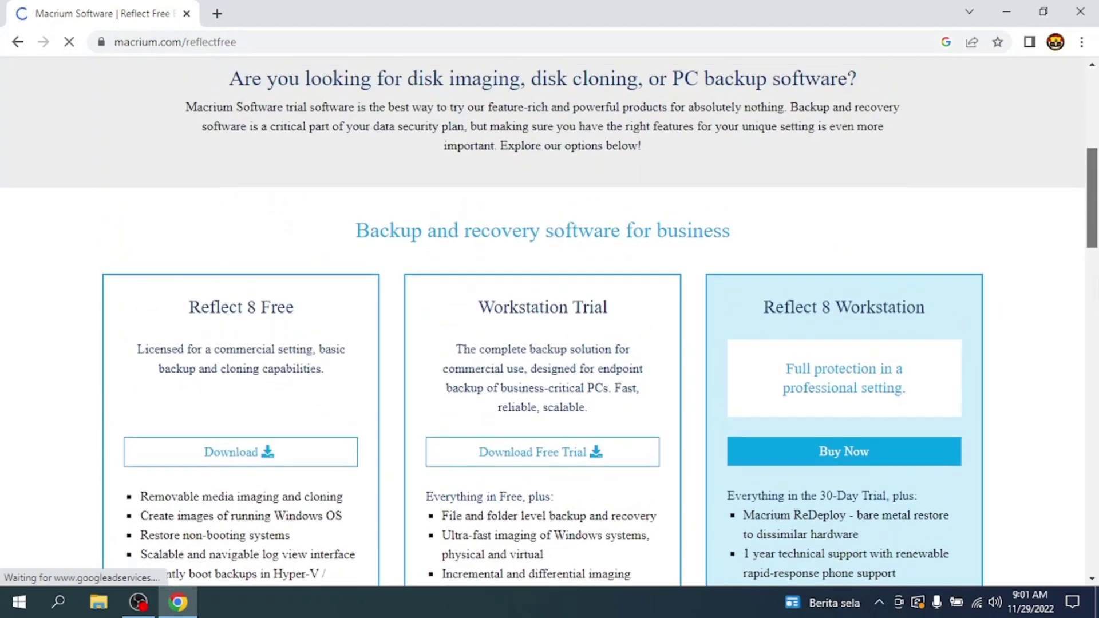
scroll(550, 310, "down", 2)
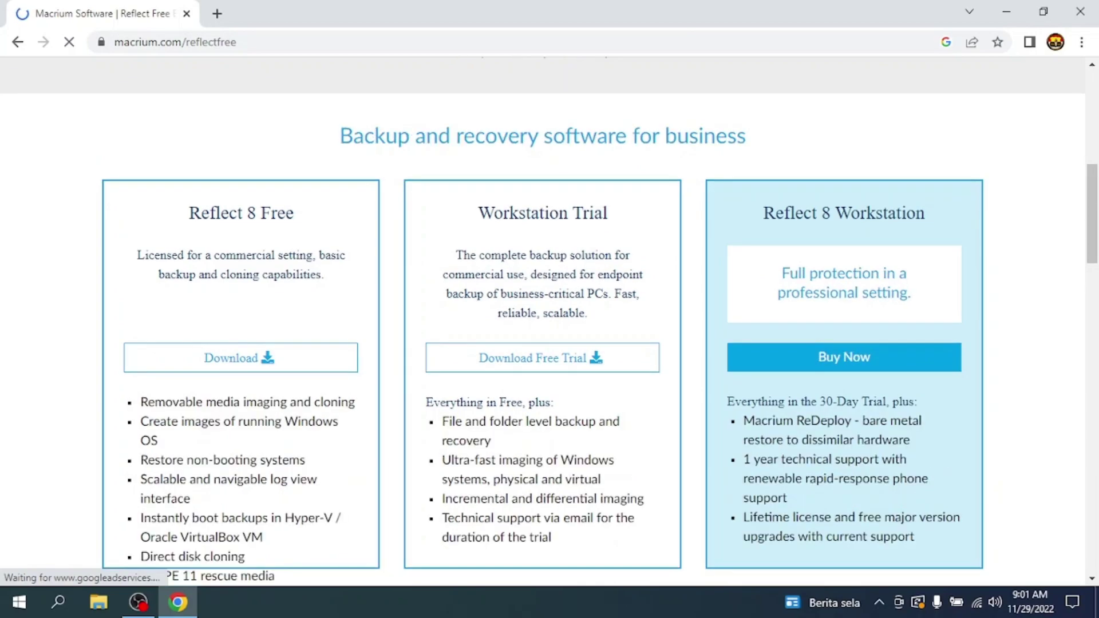
left_click(241, 358)
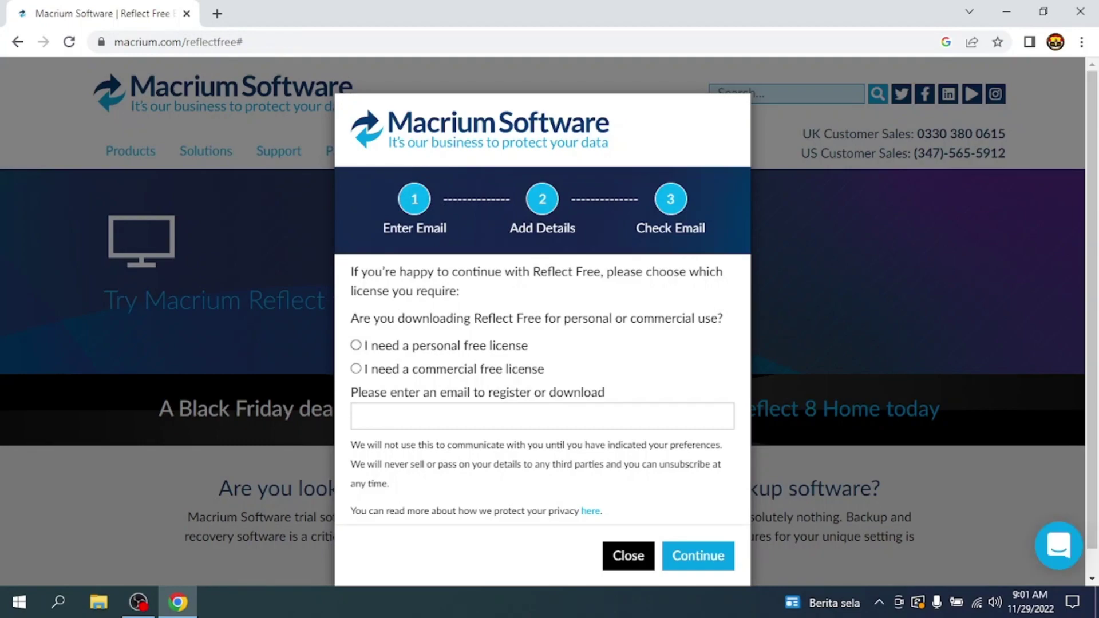
left_click(355, 345)
Step: Register with your email address, decline Macrium news, and submit the registration
left_click(542, 416)
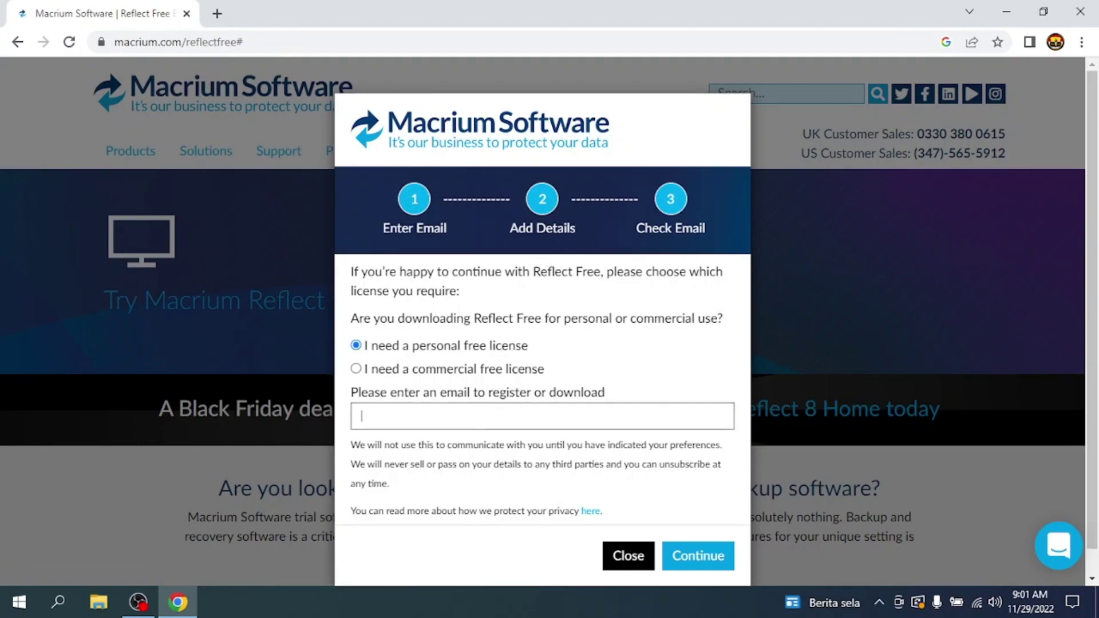
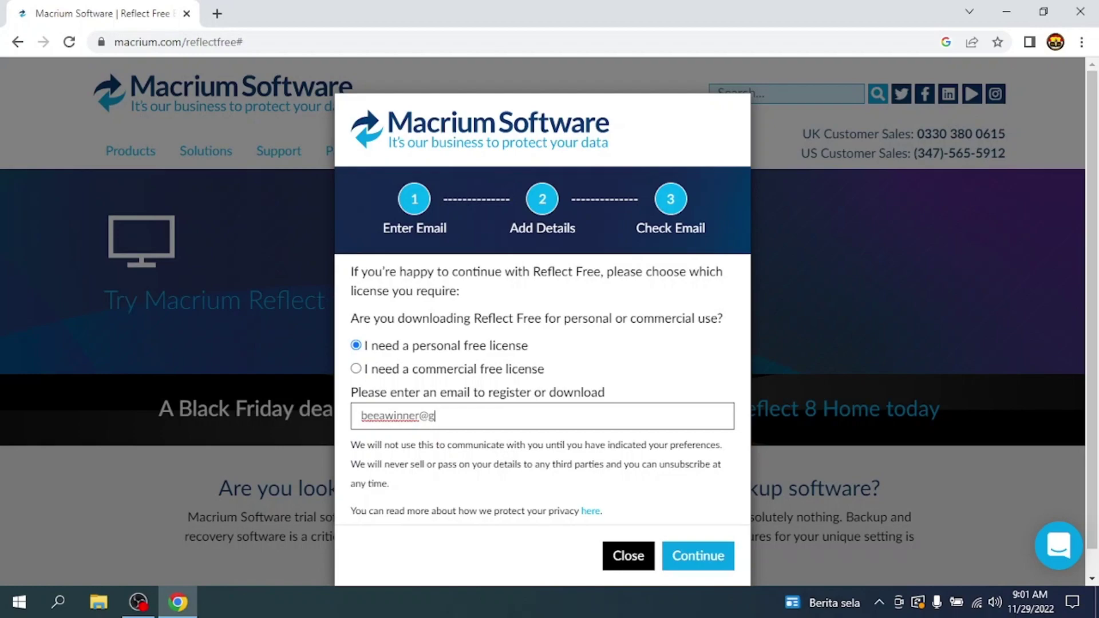
key("Return")
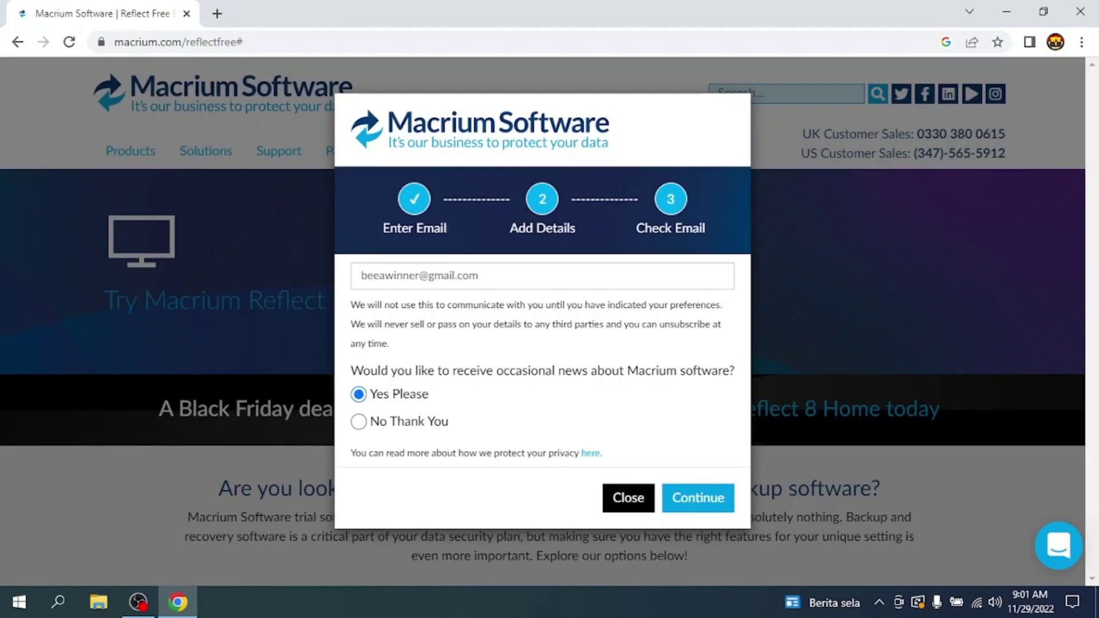
key("Down")
key("Return")
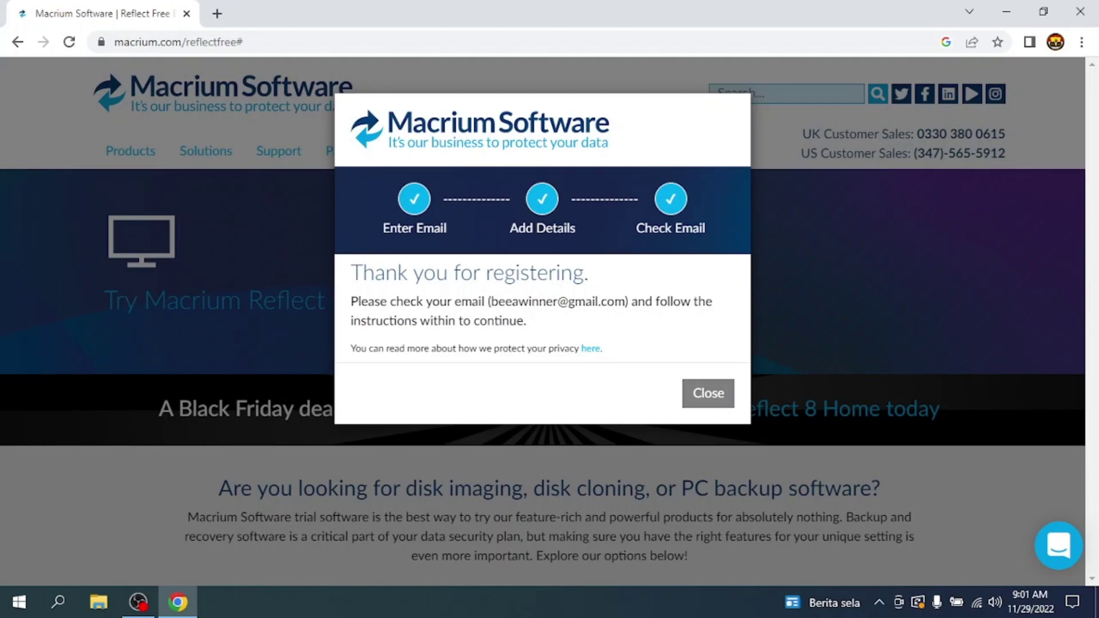
key("Escape")
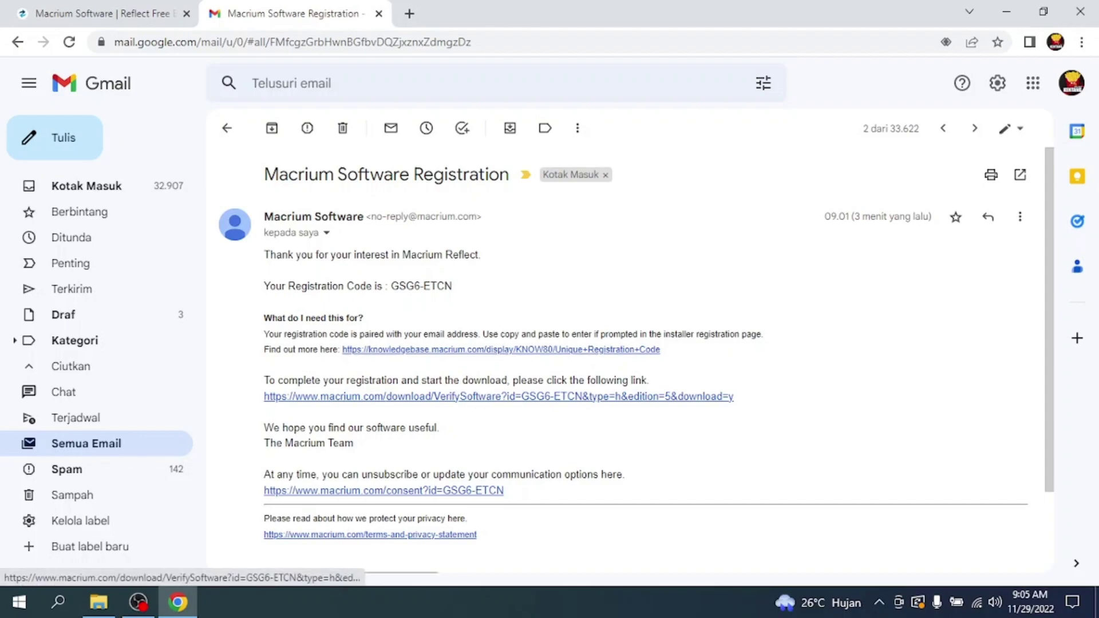
Step: Follow the VerifySoftware link in the Macrium registration email to get the ReflectDLHF download agent
left_click(498, 396)
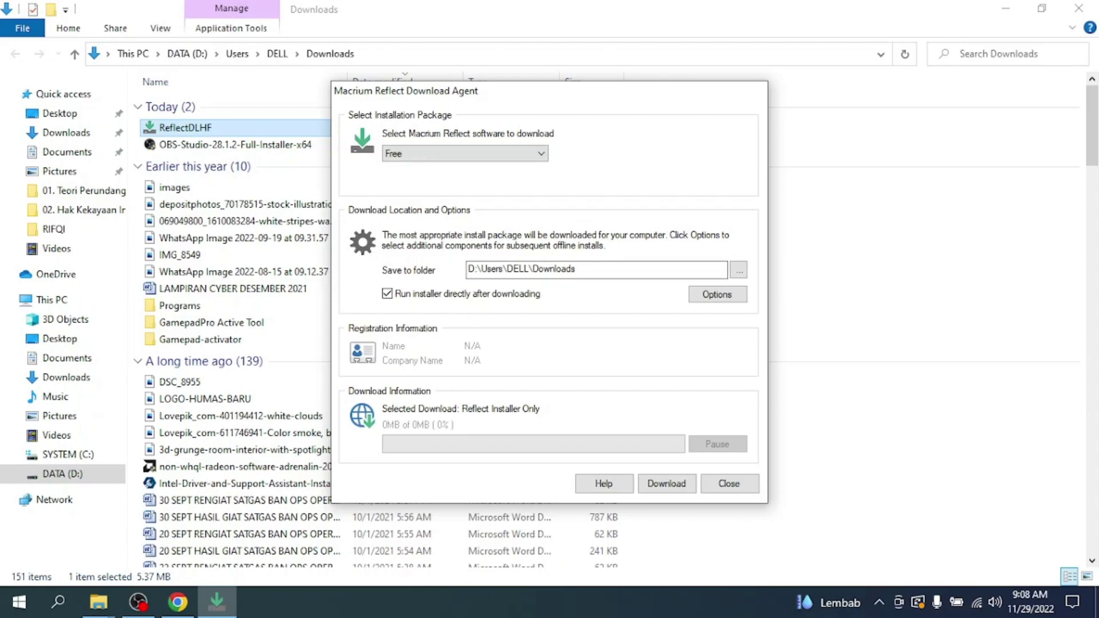
Step: Download the Free edition installer to Downloads, set to run directly after downloading
key("Return")
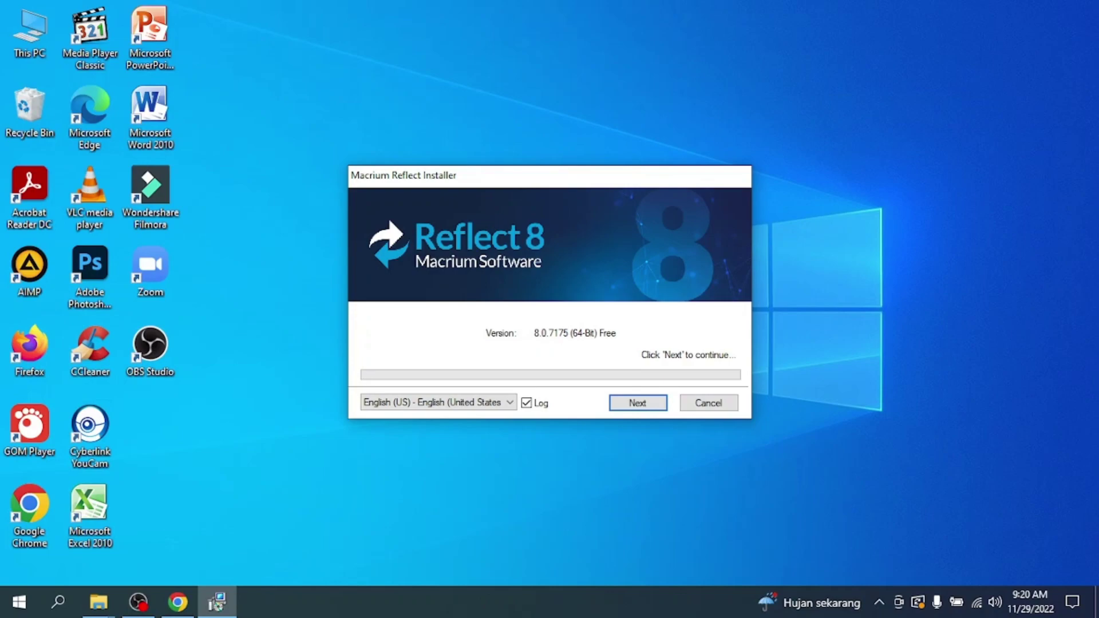
Step: Get past the installer's start screen and accept the license agreement
key("Return")
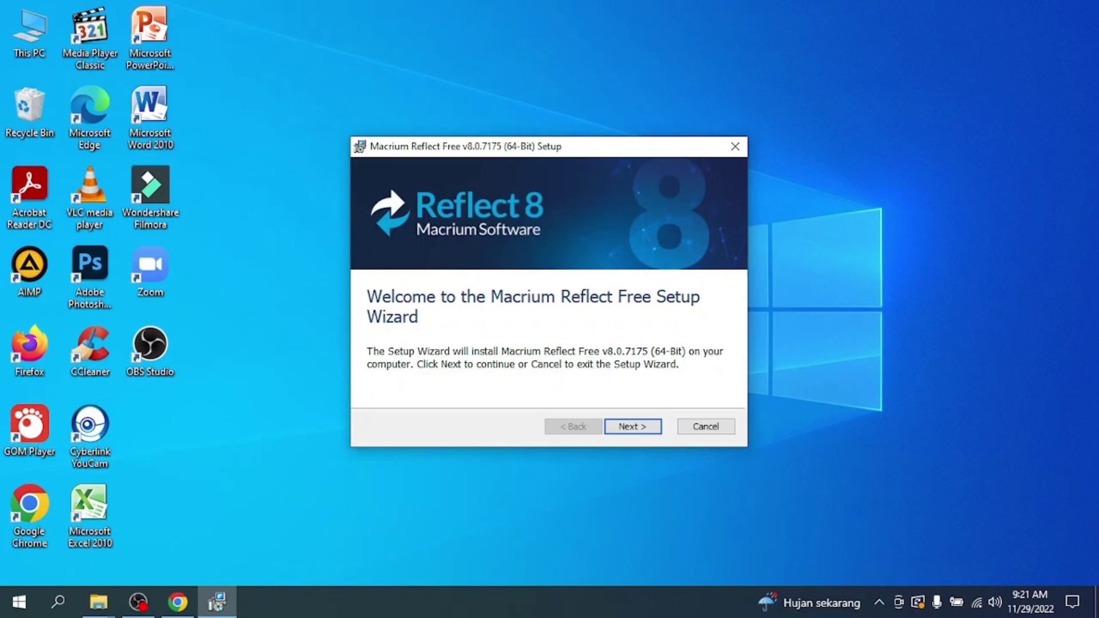
key("Return")
left_click(382, 365)
key("Return")
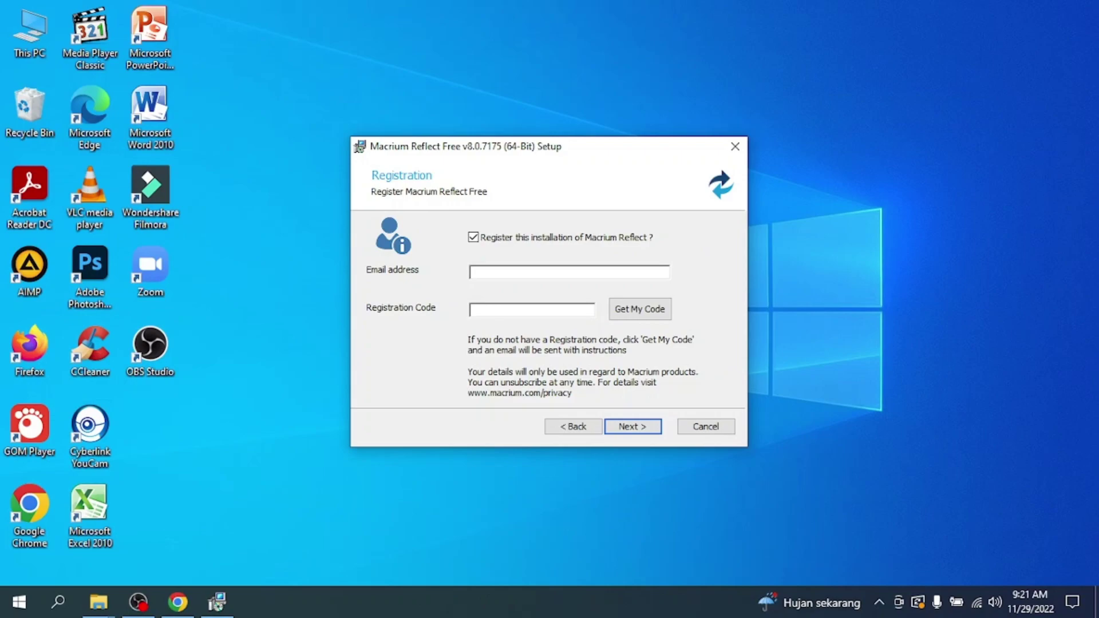
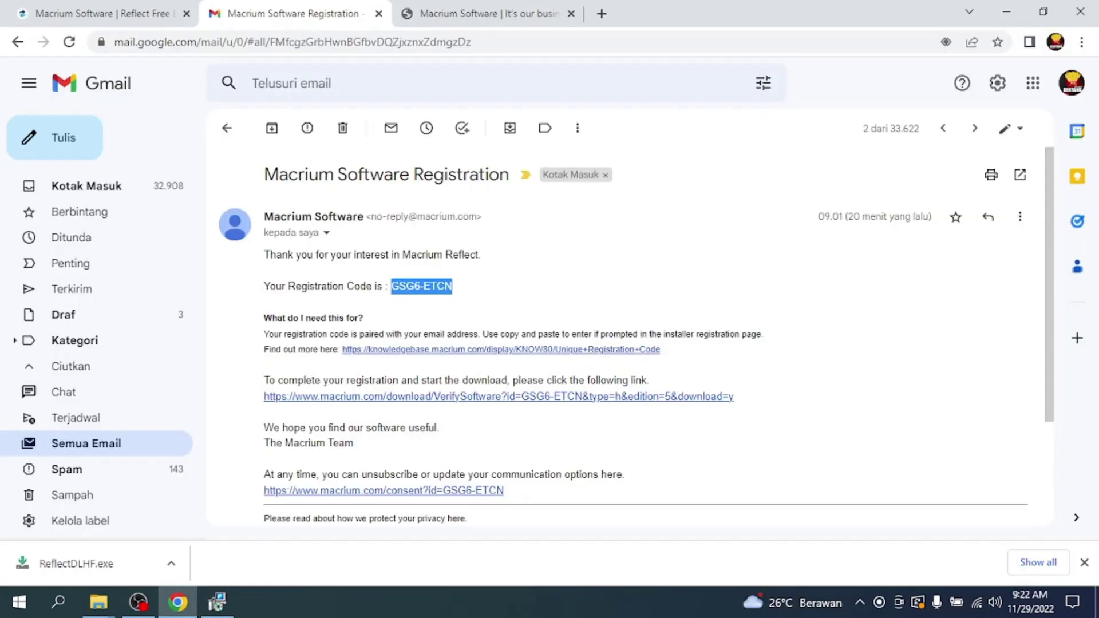
Step: Register with your email and the copied registration code, keep custom setup defaults, and install
right_click(435, 287)
left_click(458, 299)
left_click(1007, 12)
left_click(472, 309)
key("ctrl+v")
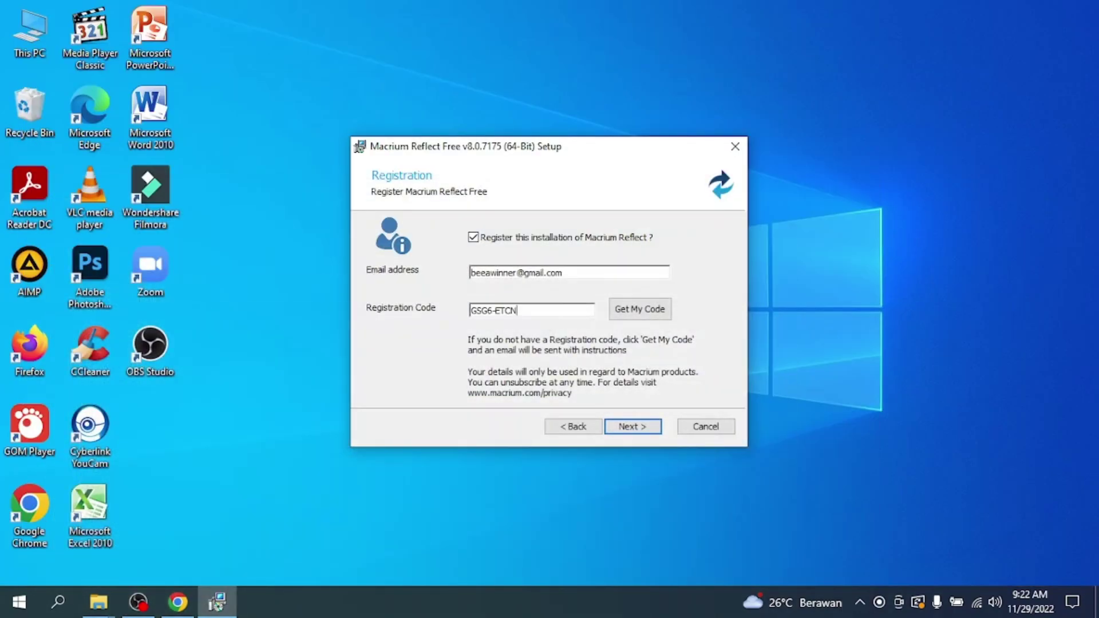
key("Return")
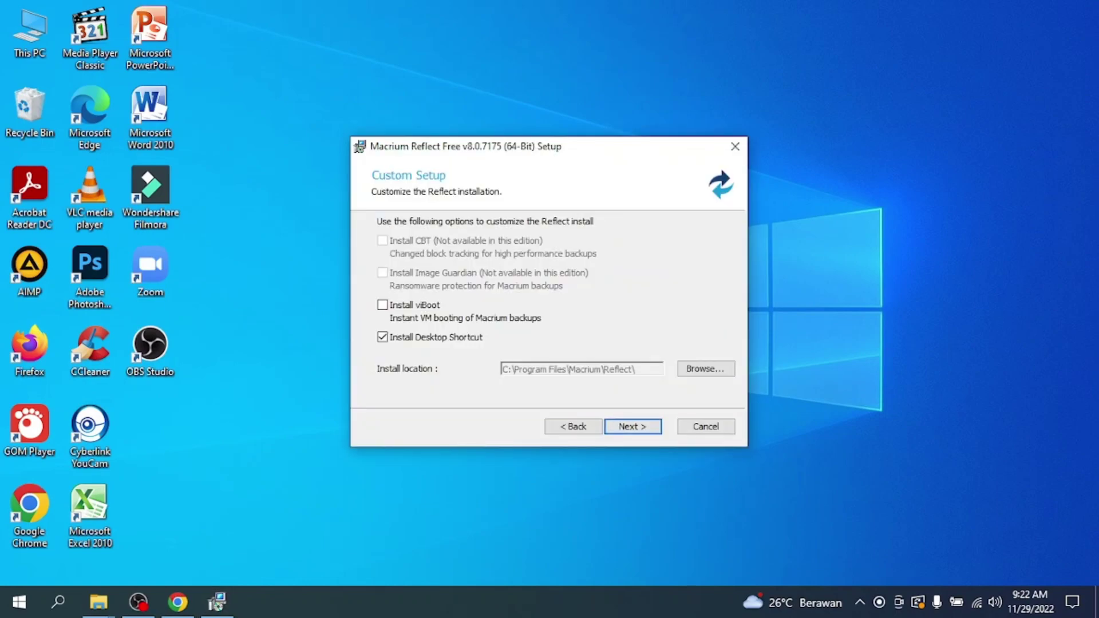
key("Return")
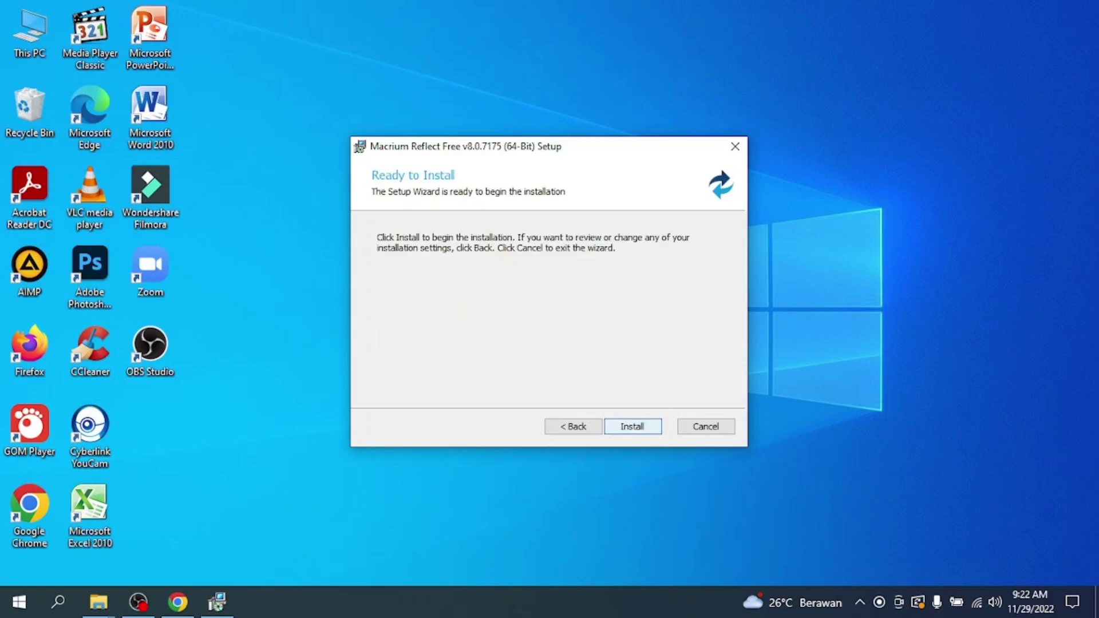
key("Return")
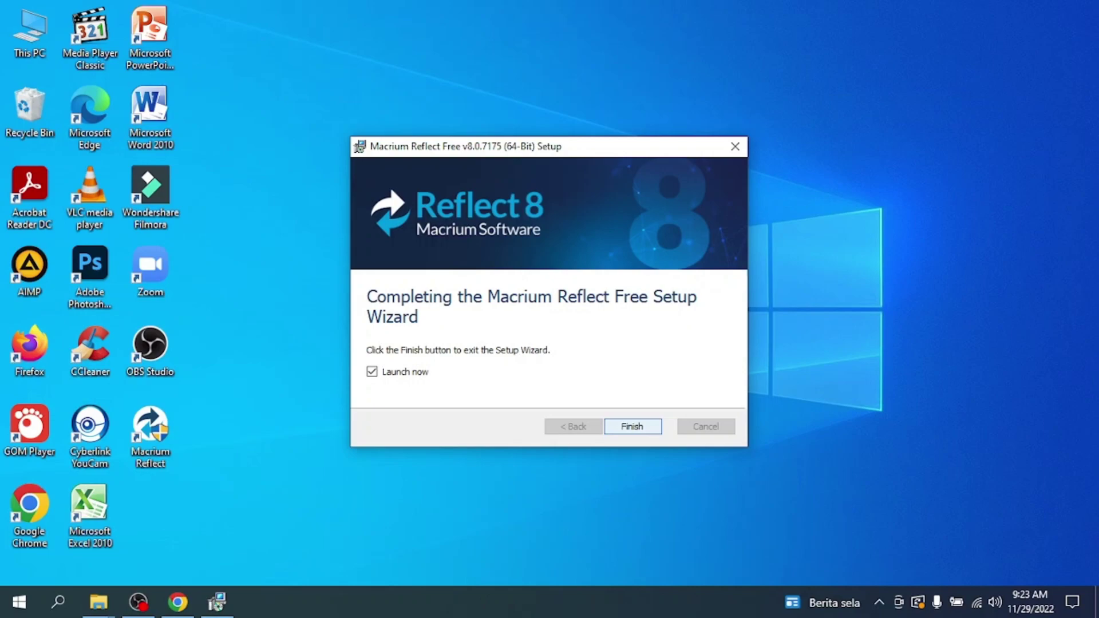
Step: Open Disk Management via search, initialize the new 447 GB disk as GPT, then close it
key("super")
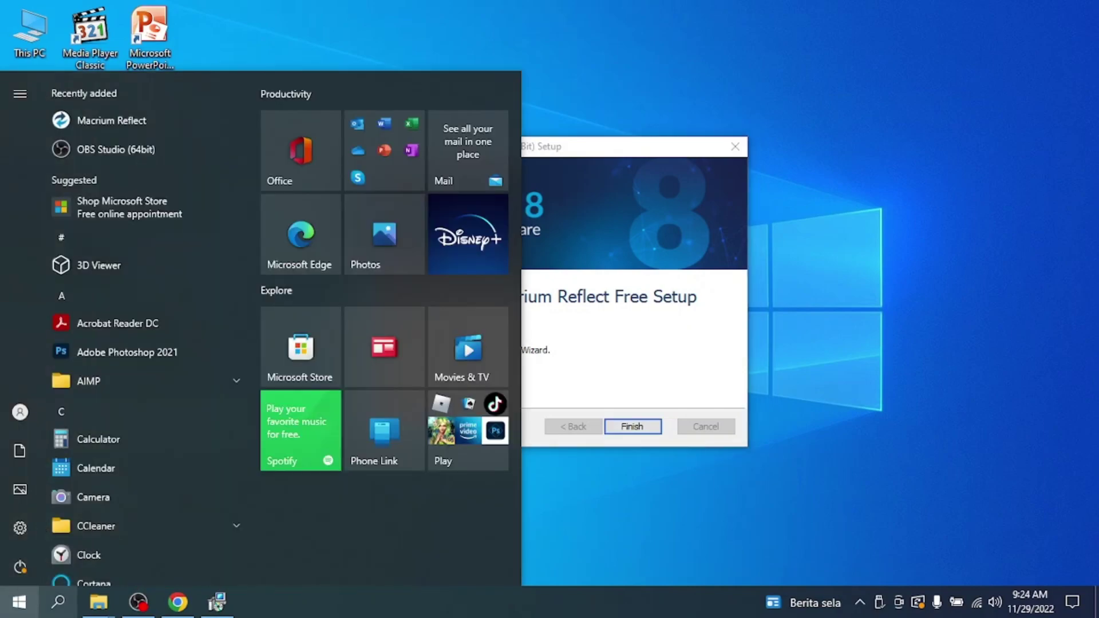
key("super+s")
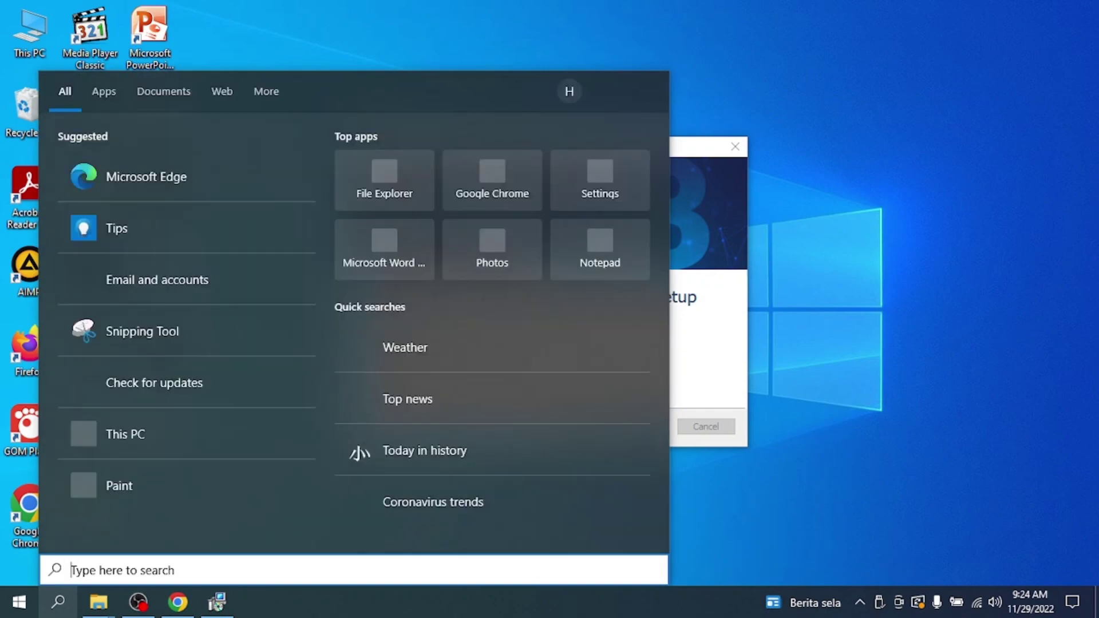
type("disk mana")
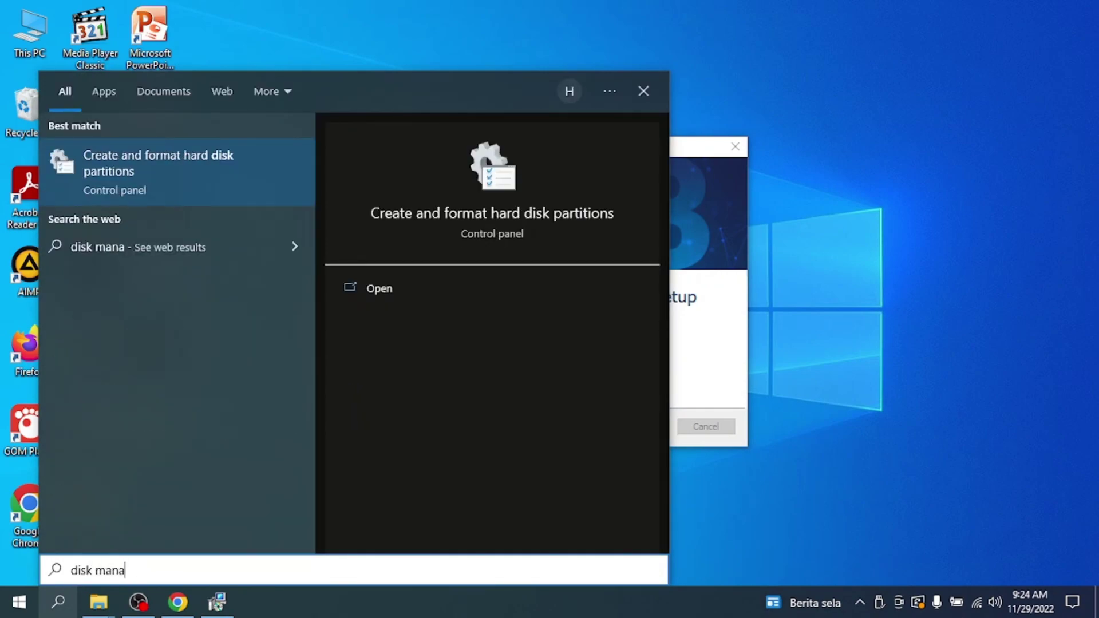
key("Return")
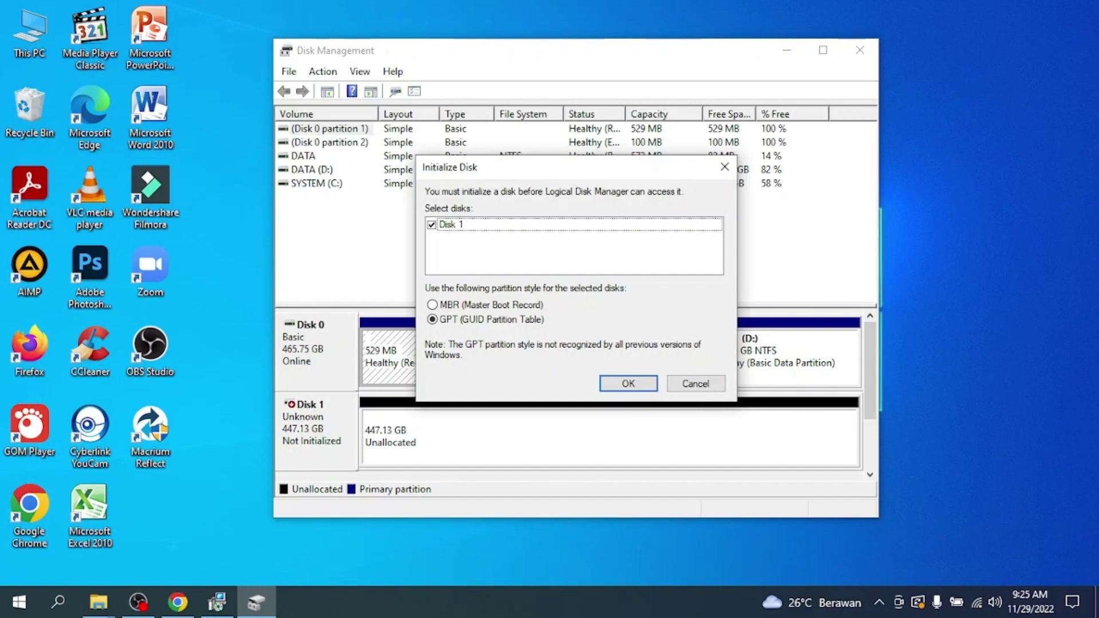
key("Return")
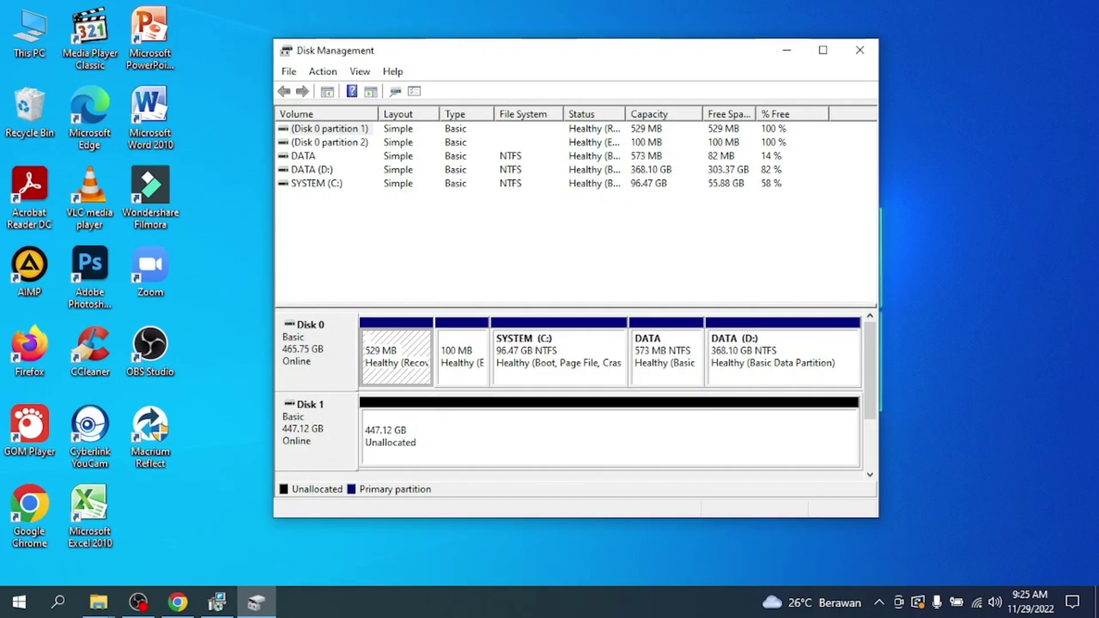
key("alt+F4")
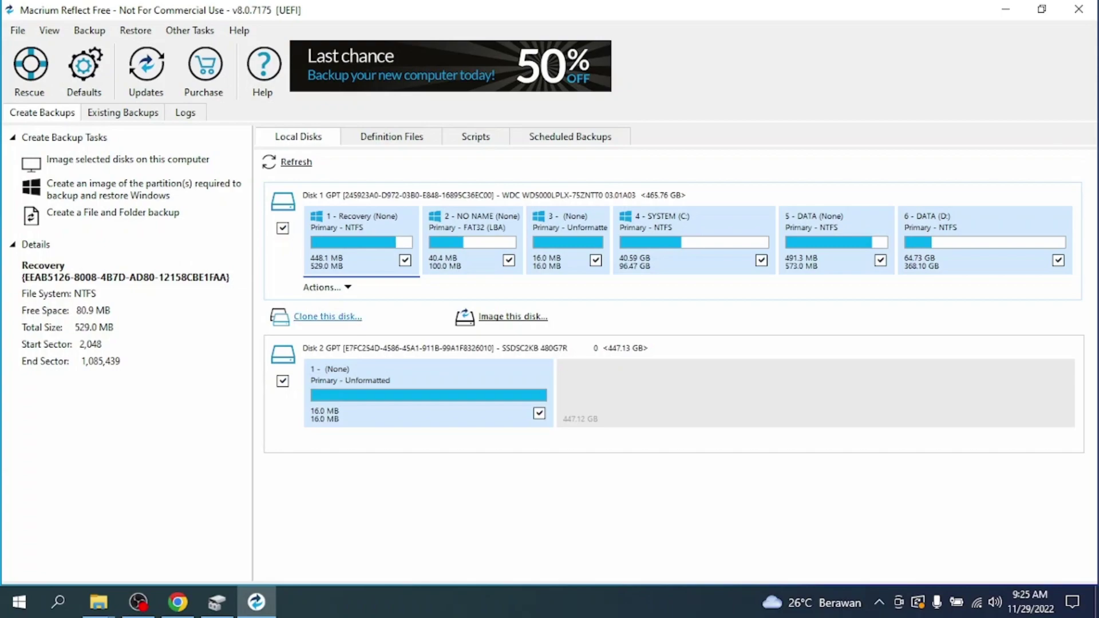
Step: Clear the Disk 2 partition's checkboxes in the Local Disks view
left_click(539, 413)
Step: Clone Disk 1 with Disk 2 as destination, erasing Disk 2's existing partition
left_click(327, 316)
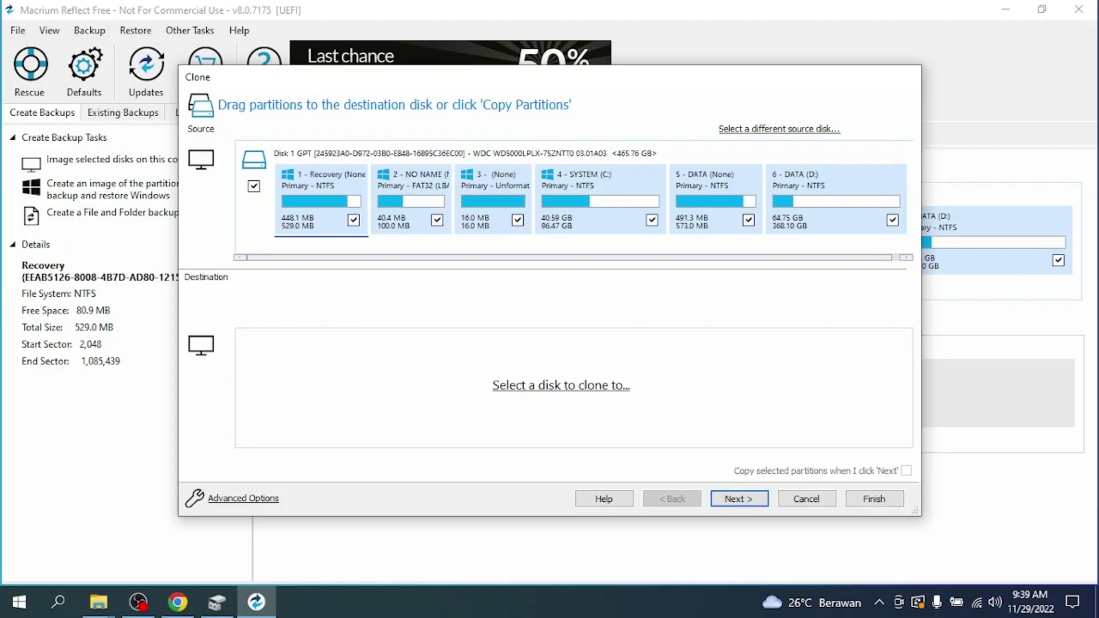
left_click(560, 386)
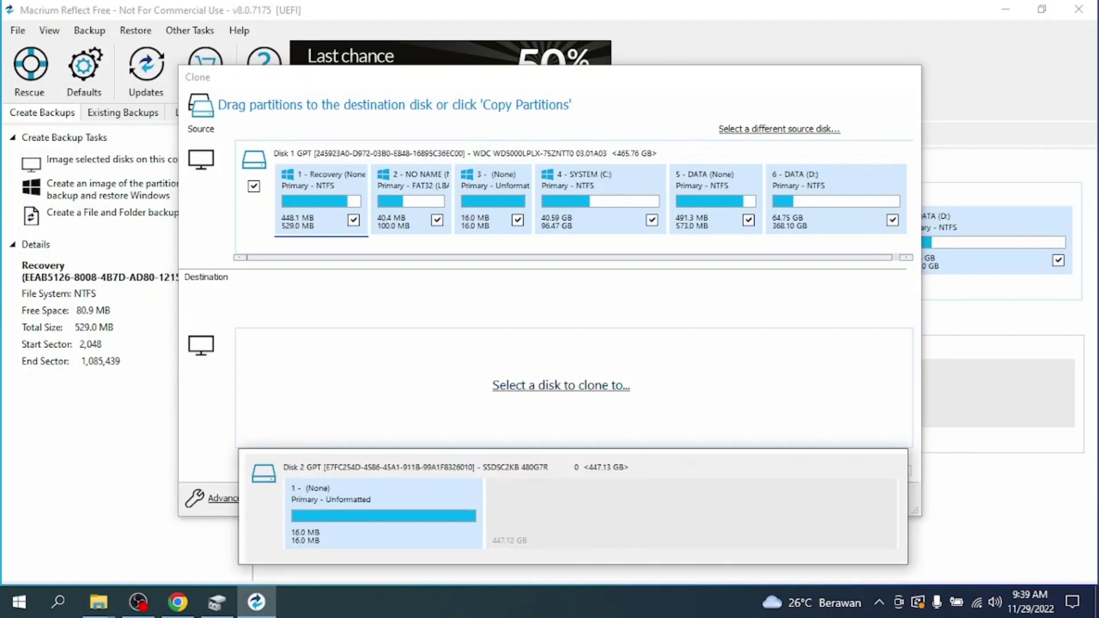
left_click(400, 504)
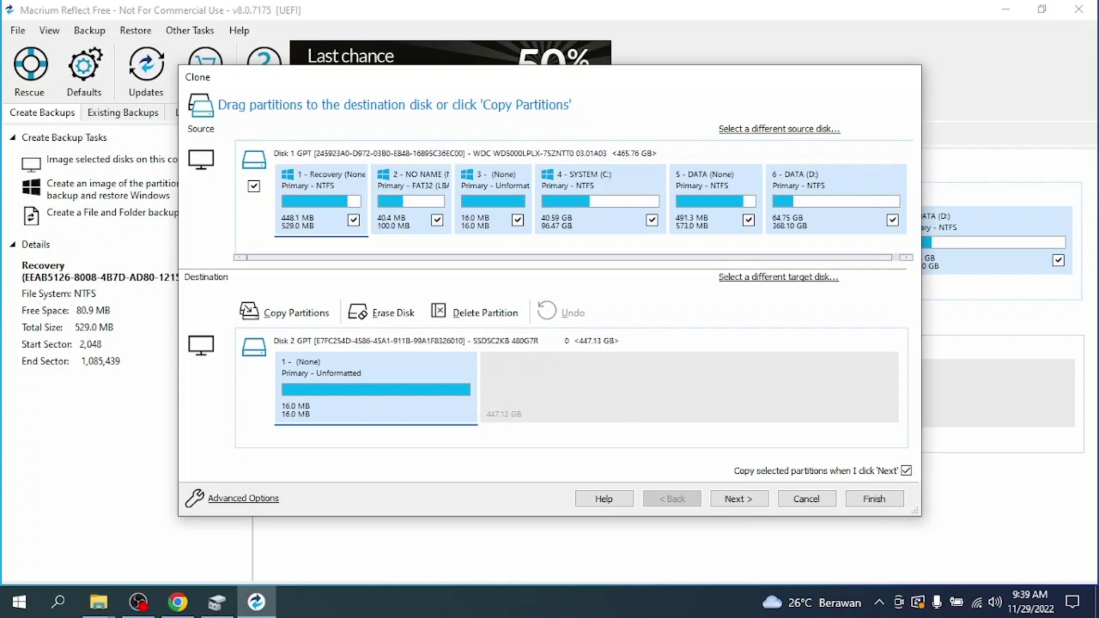
left_click(600, 197)
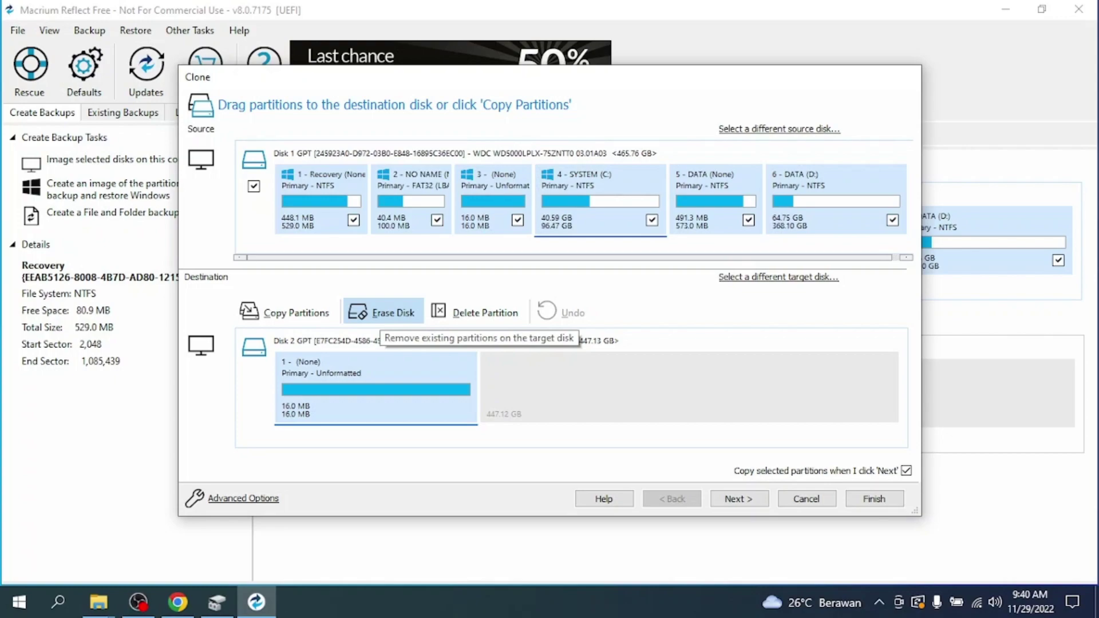
left_click(381, 311)
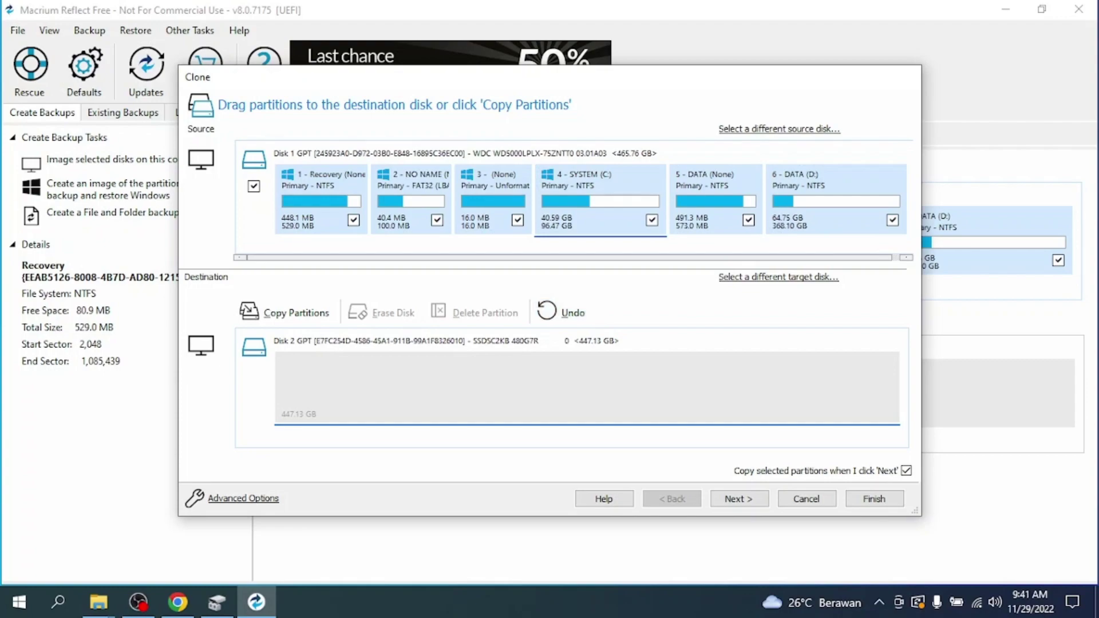
Step: Copy all partitions shrunk or extended to fit, skip saving a definition file, and run now
left_click(285, 313)
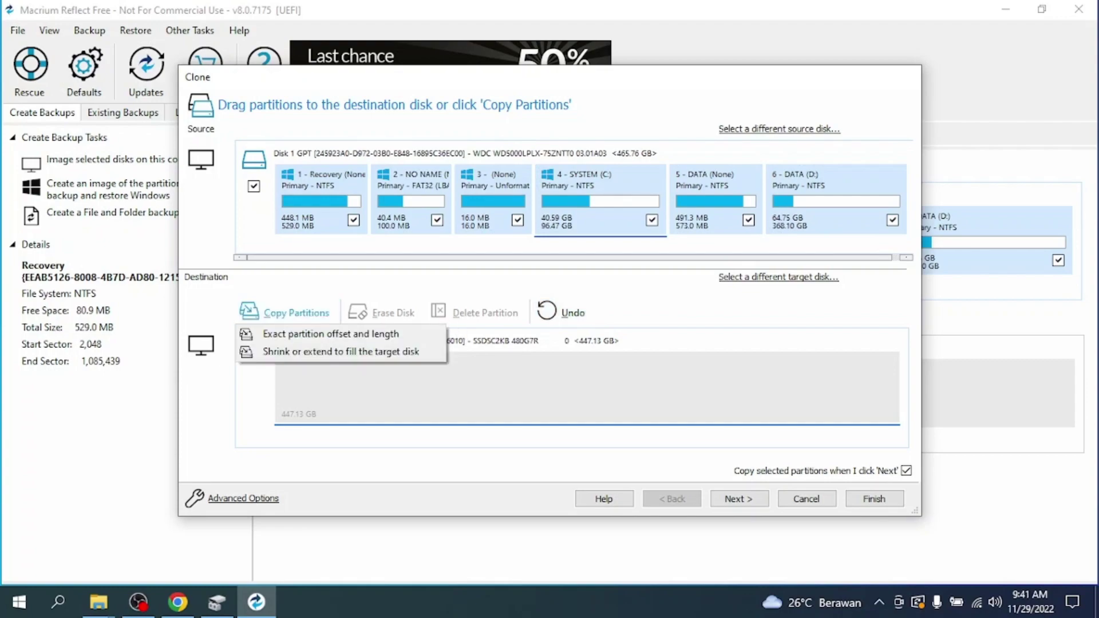
left_click(341, 351)
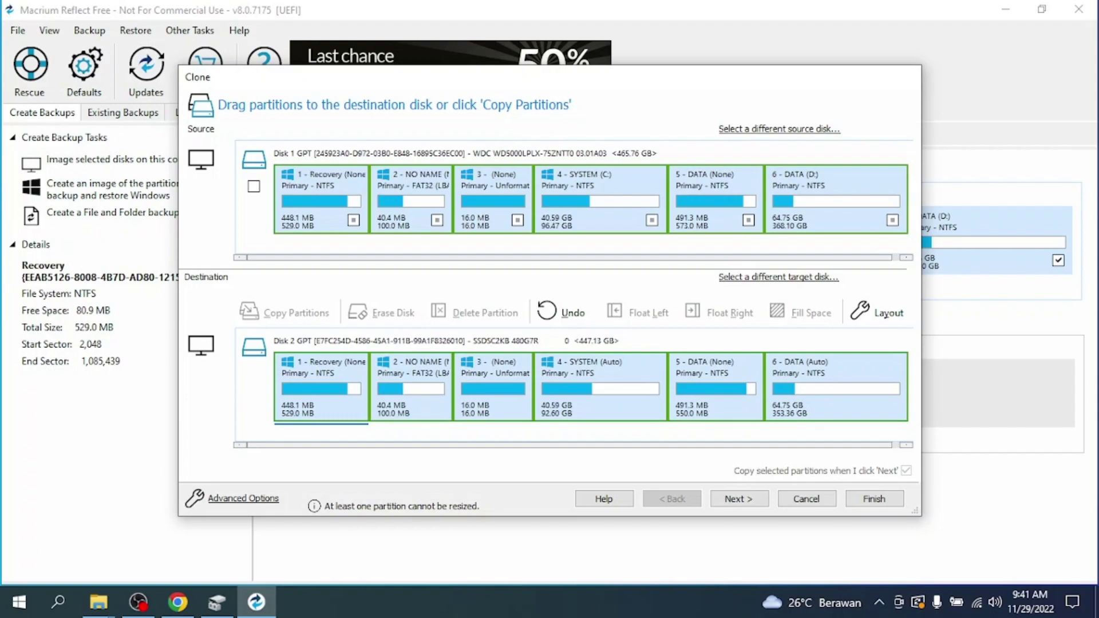
key("Return")
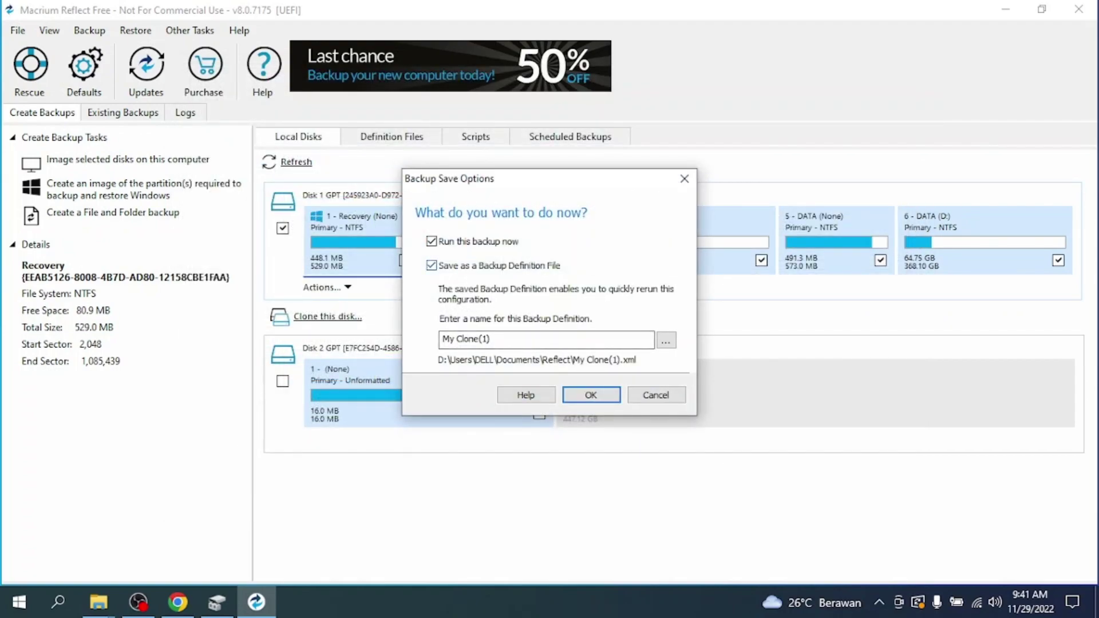
left_click(431, 265)
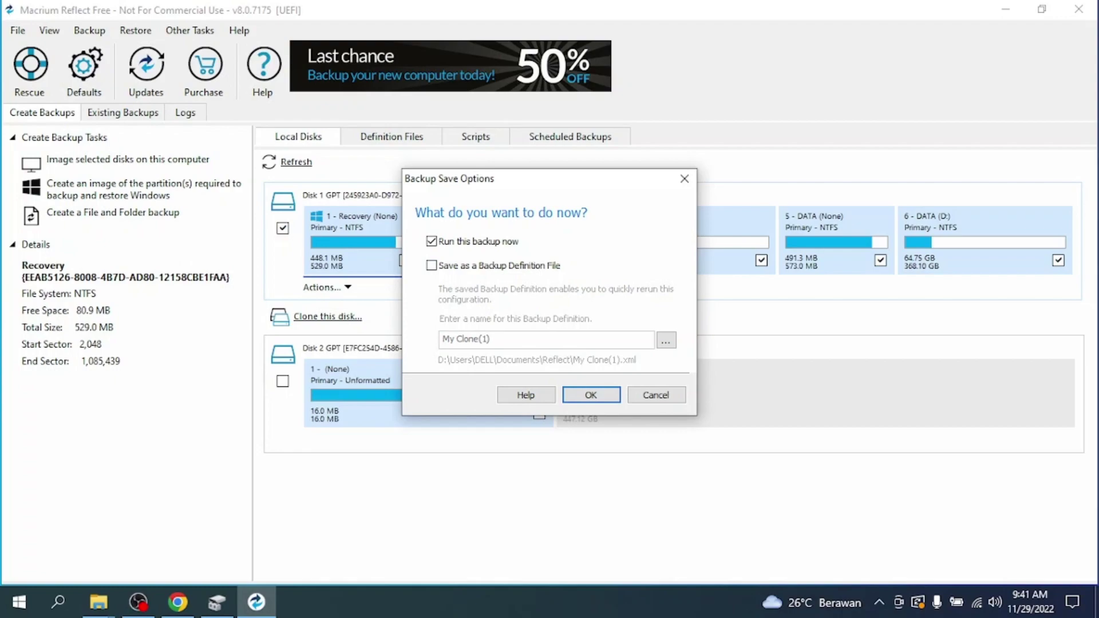
left_click(590, 395)
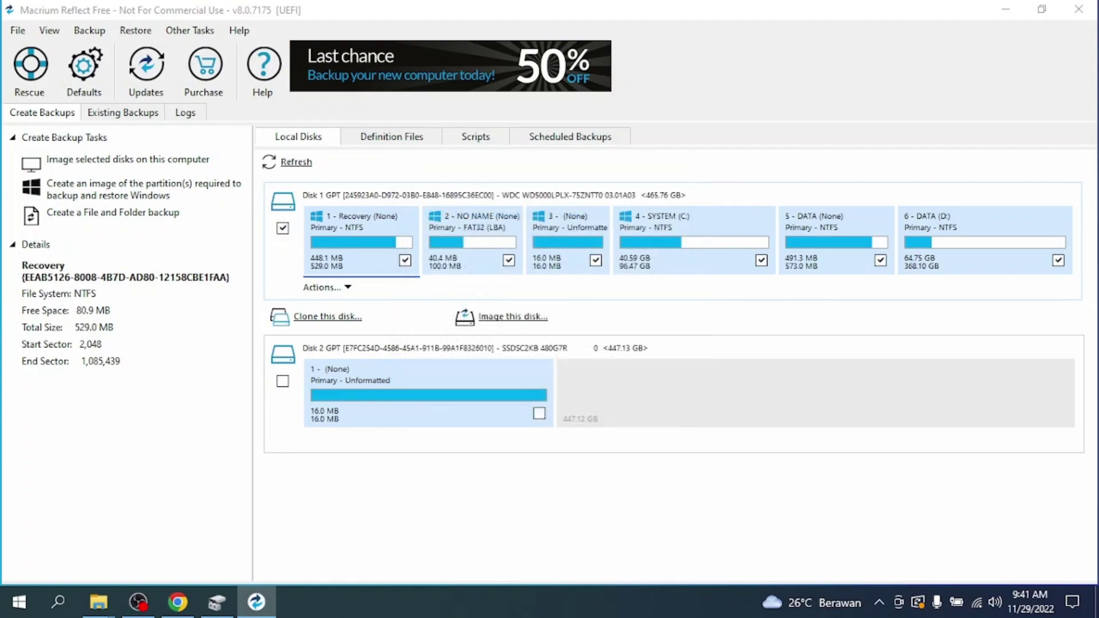